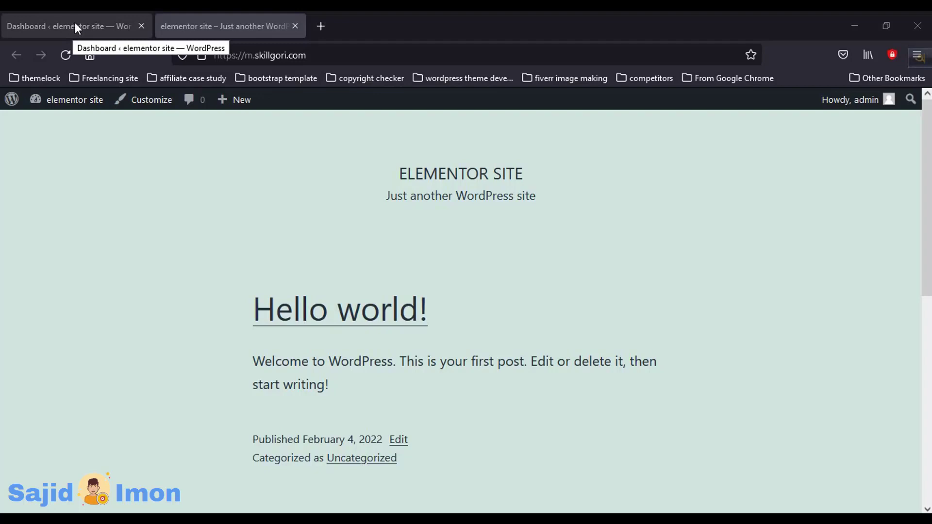
# In the WordPress dashboard, search the new plugins available to add for "wp fastest cache".
pyautogui.click(75, 24)
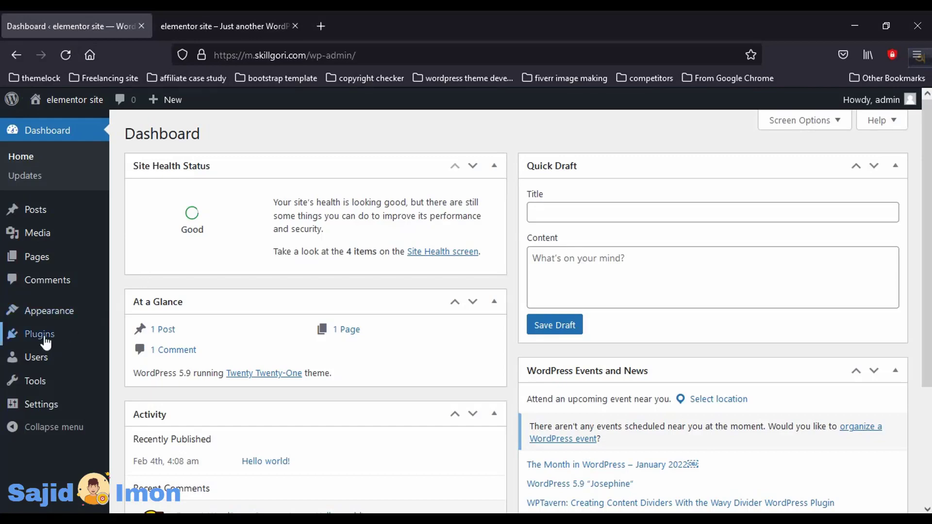
pyautogui.moveTo(47, 340)
pyautogui.click(147, 359)
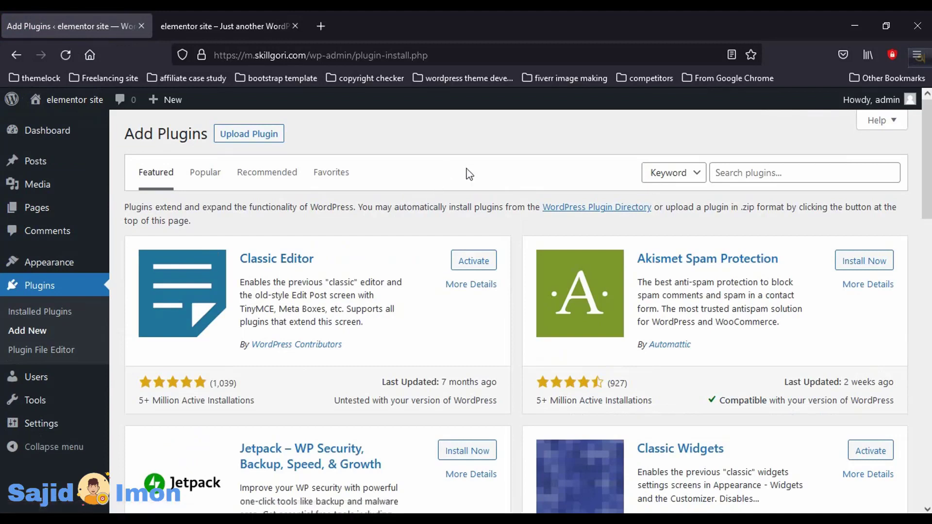
pyautogui.click(755, 174)
pyautogui.write('wp fastest cache')
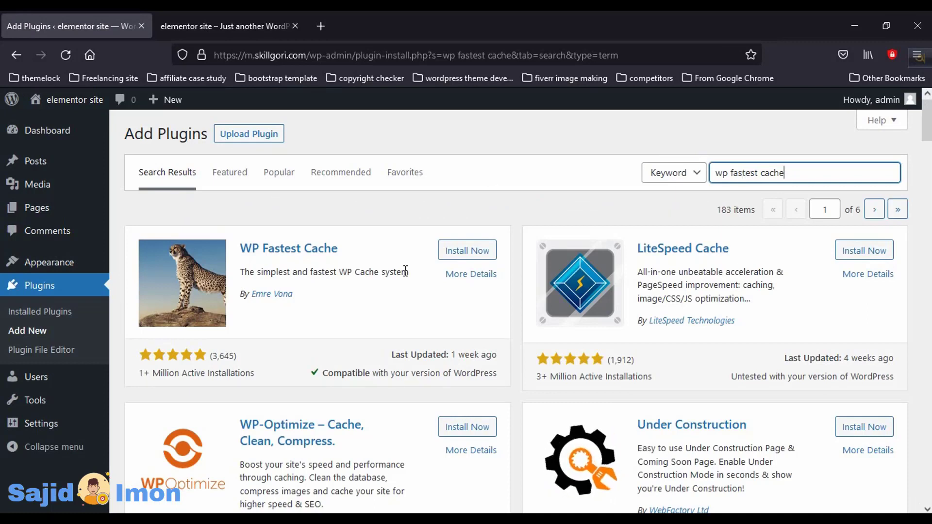
# Install and activate the WP Fastest Cache plugin, and enable Cache System in its options.
pyautogui.click(459, 250)
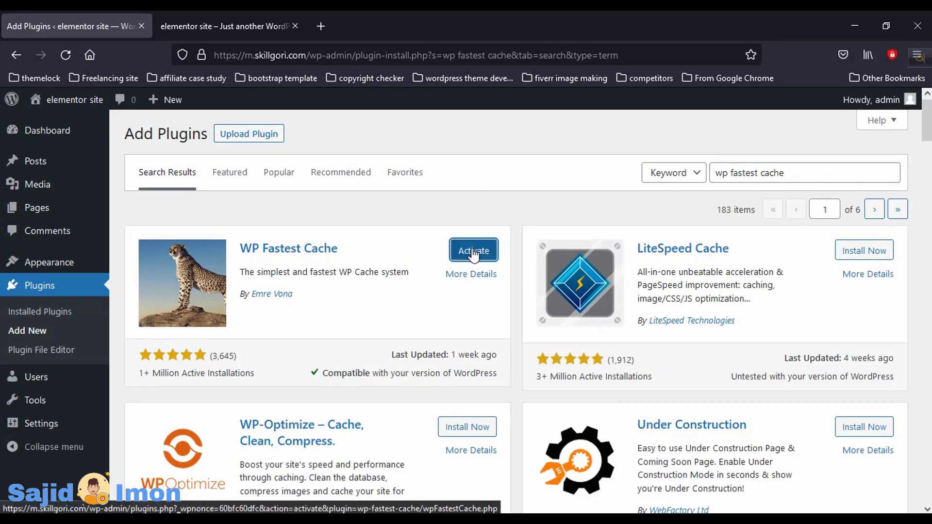
pyautogui.click(473, 252)
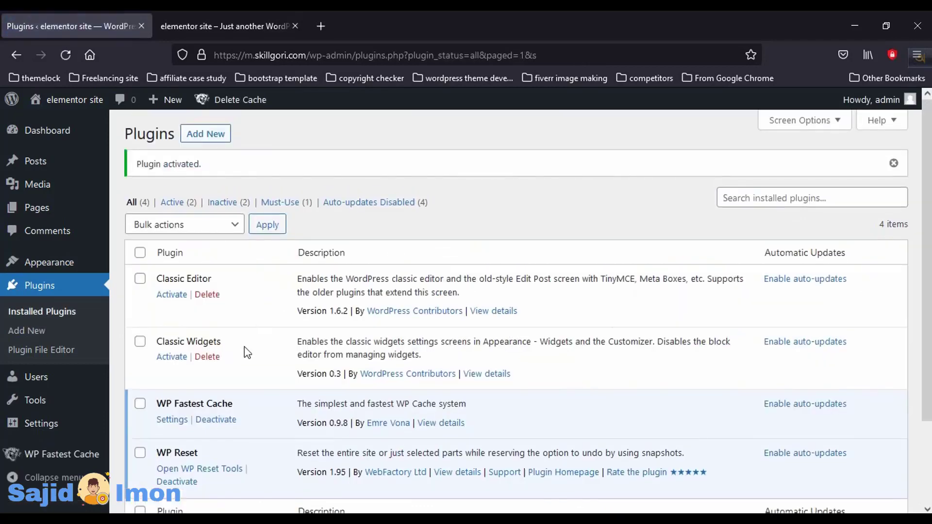
pyautogui.click(74, 455)
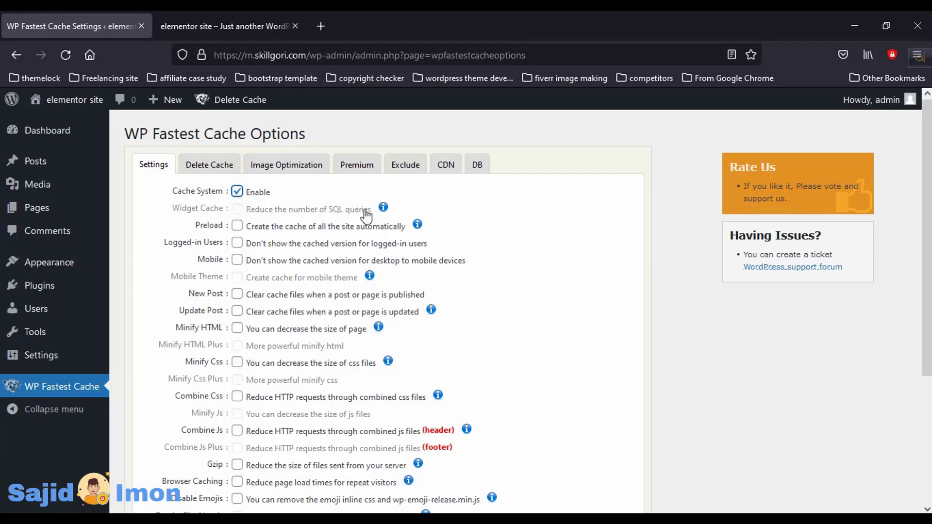
# Enable Preload for homepage, posts, categories, pages, tags, attachments, custom post types and custom taxonomies, at 4 pages per minute.
pyautogui.click(237, 226)
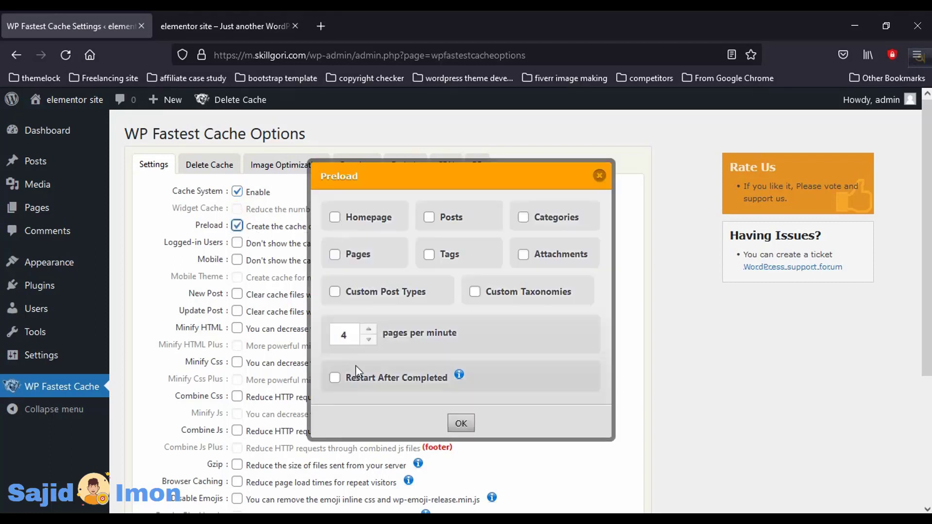
pyautogui.click(368, 329)
pyautogui.click(368, 340)
pyautogui.click(335, 218)
pyautogui.click(429, 217)
pyautogui.click(523, 217)
pyautogui.click(523, 254)
pyautogui.click(429, 254)
pyautogui.click(335, 255)
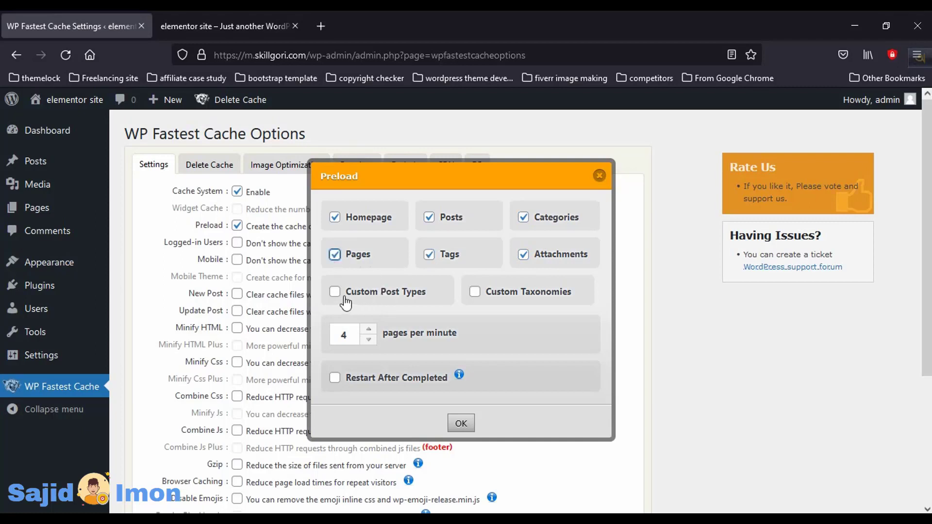
pyautogui.click(335, 292)
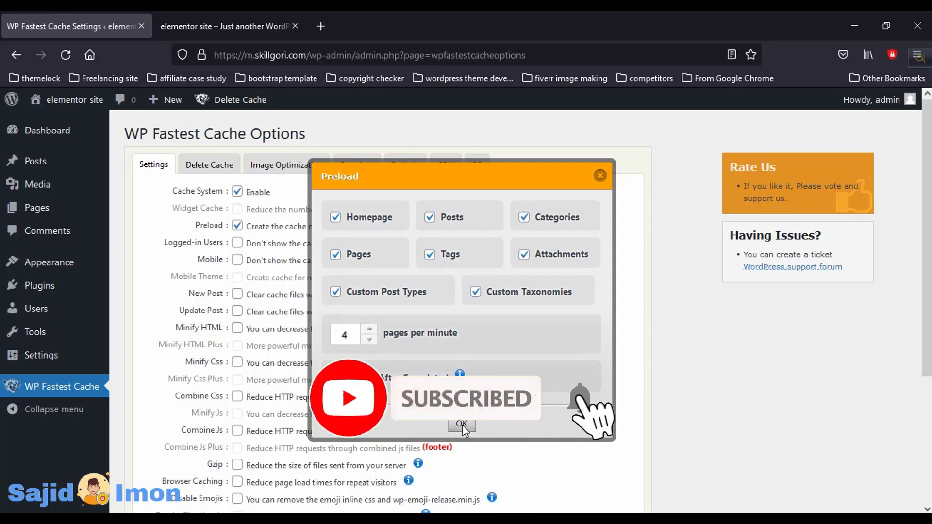
pyautogui.click(461, 426)
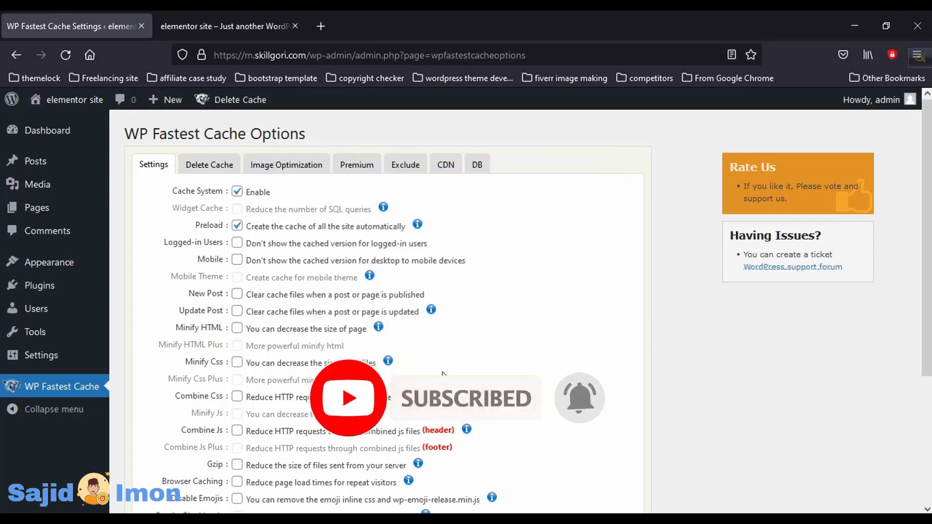
pyautogui.click(238, 245)
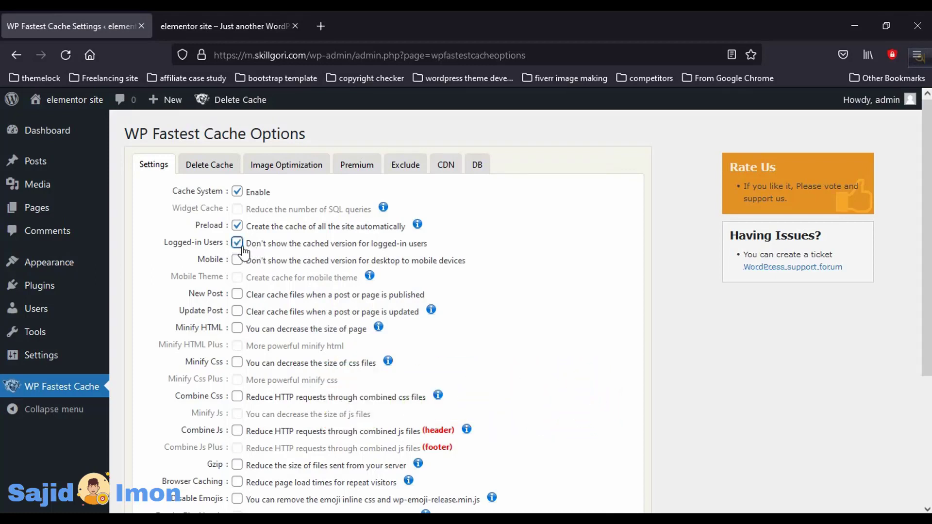
pyautogui.click(238, 244)
pyautogui.click(238, 262)
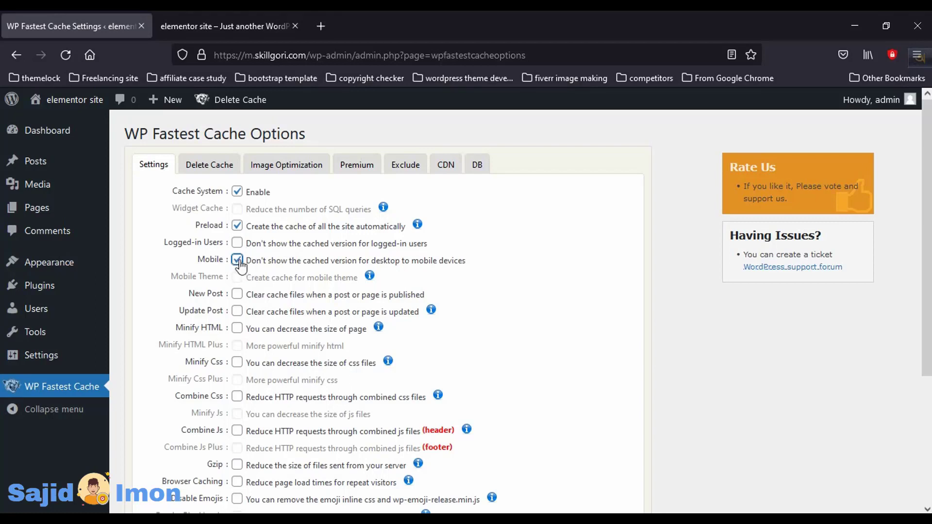
pyautogui.click(237, 262)
pyautogui.moveTo(251, 263); pyautogui.dragTo(459, 262)
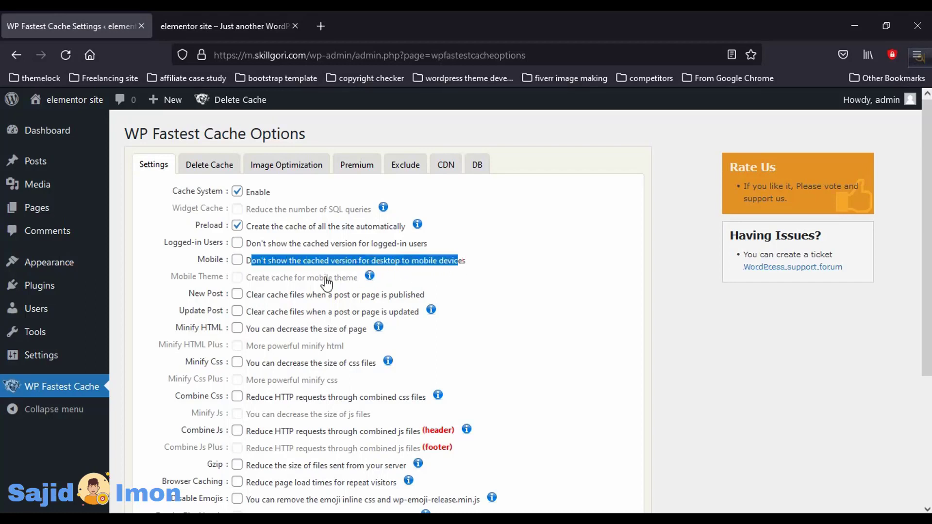
pyautogui.click(276, 267)
pyautogui.click(274, 265)
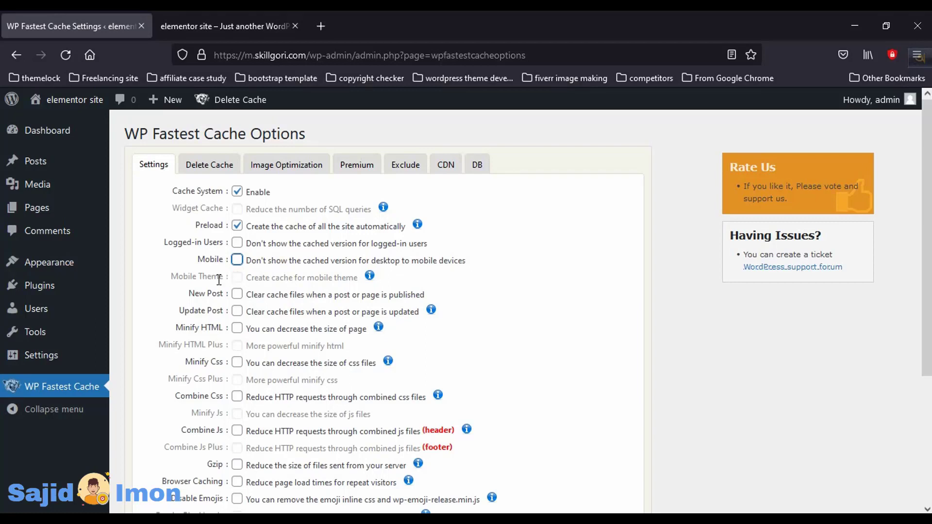
pyautogui.moveTo(250, 278); pyautogui.dragTo(359, 280)
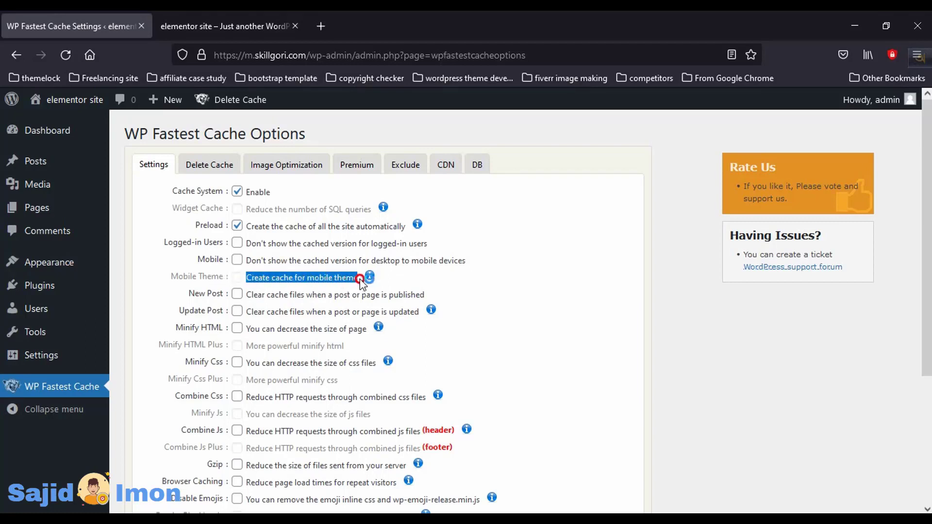
pyautogui.click(275, 281)
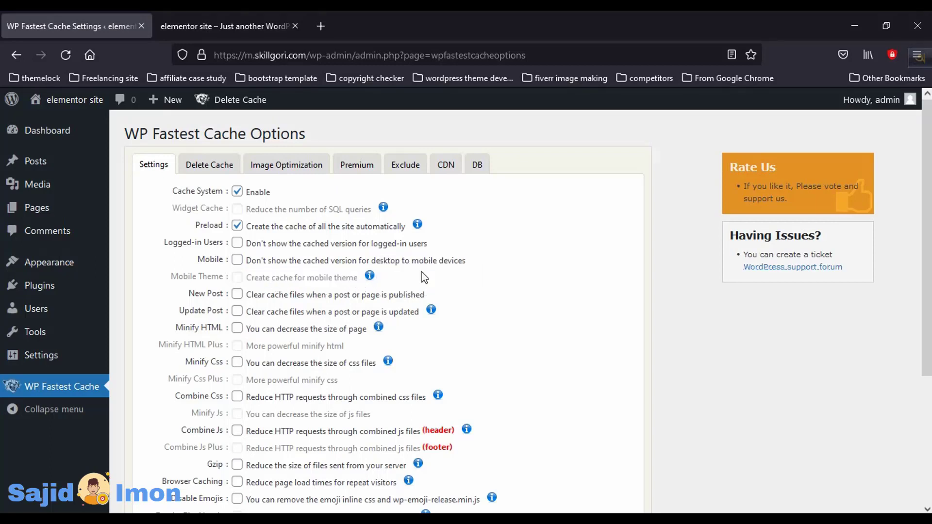
# Enable the New Post option with Clear All Cache whenever a post or page is published.
pyautogui.click(235, 295)
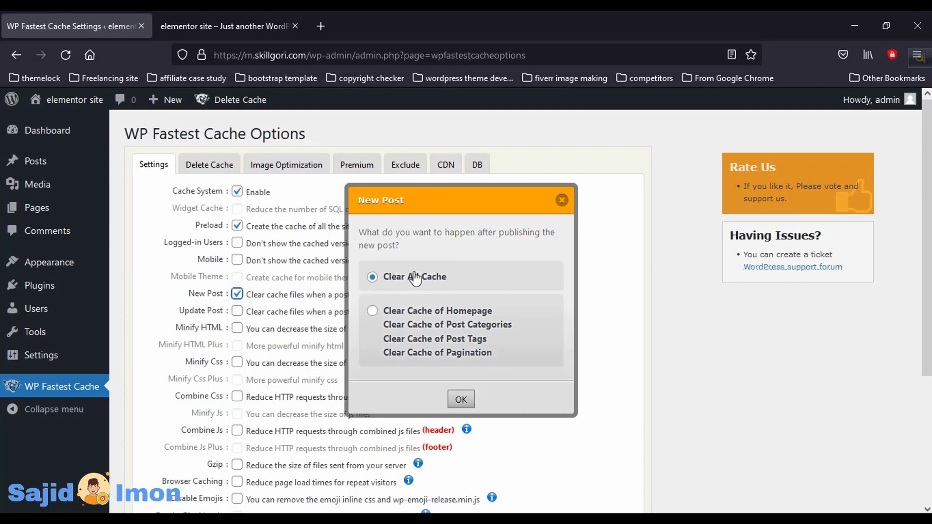
pyautogui.click(372, 311)
pyautogui.click(372, 277)
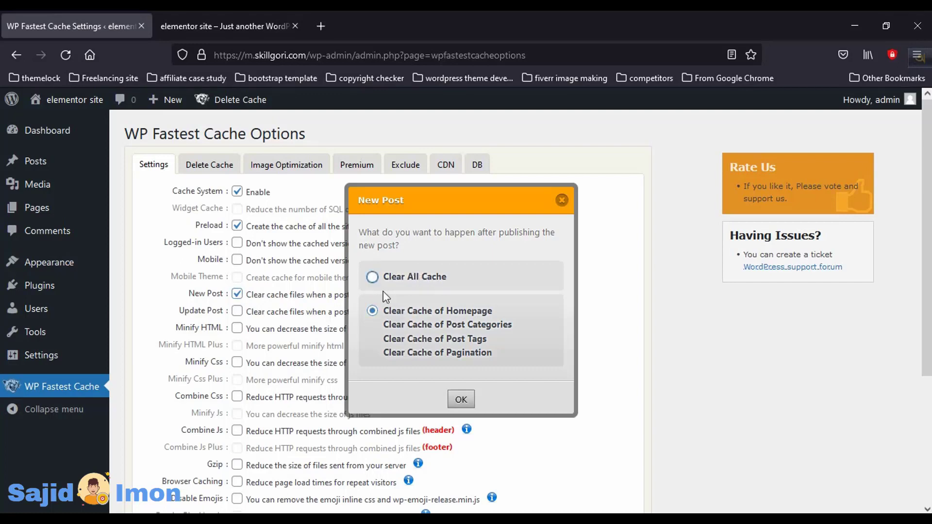
pyautogui.click(459, 399)
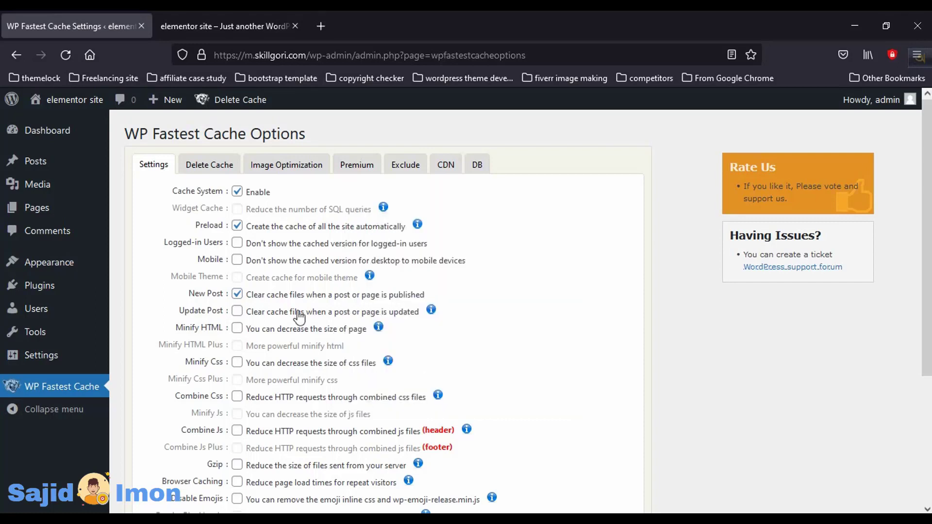
# Enable the Update Post option with Clear All Cache whenever a post or page is updated.
pyautogui.click(237, 311)
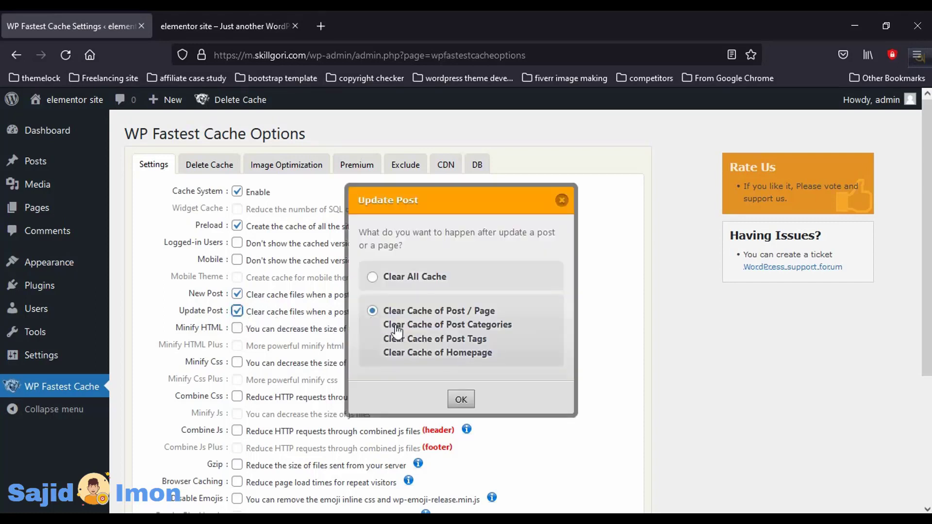
pyautogui.click(372, 277)
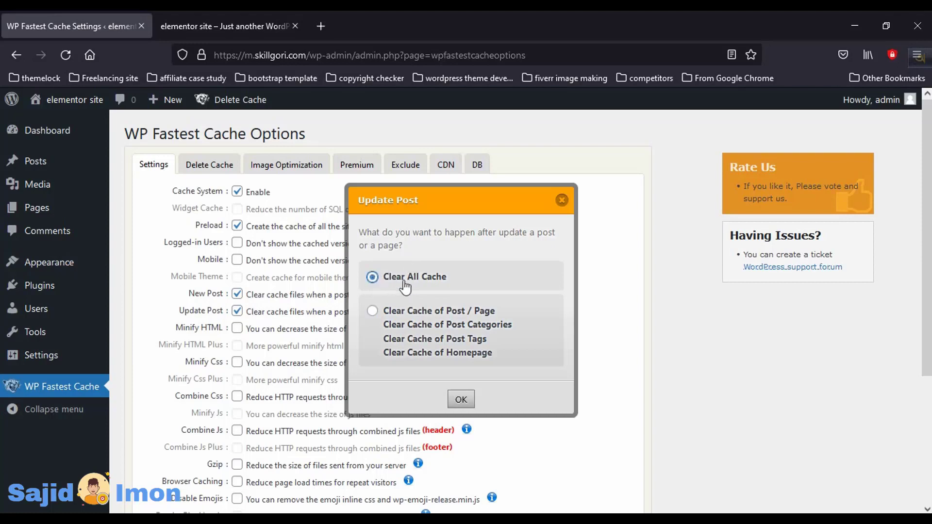
pyautogui.click(462, 399)
# Enable Minify HTML and Minify Css to decrease the size of pages and css files.
pyautogui.scroll(-2, 245, 272)
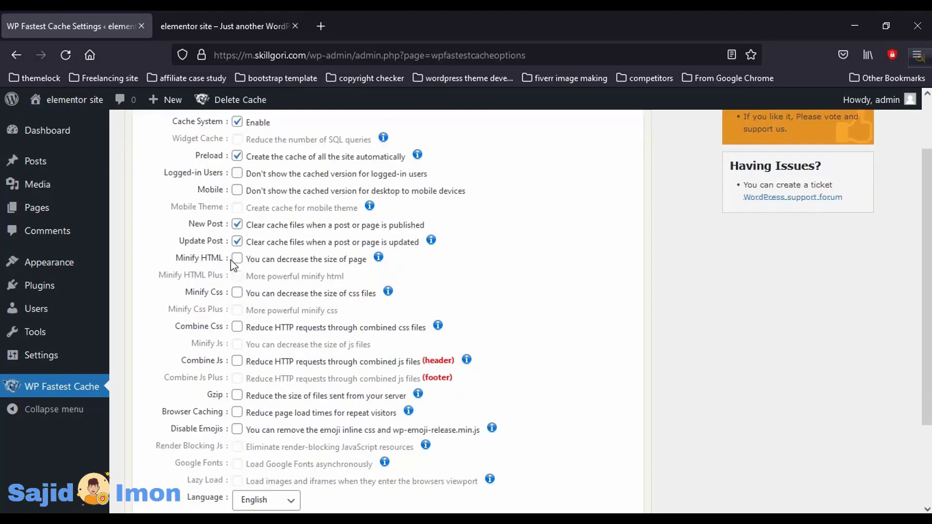
pyautogui.click(238, 261)
pyautogui.moveTo(277, 260); pyautogui.dragTo(371, 261)
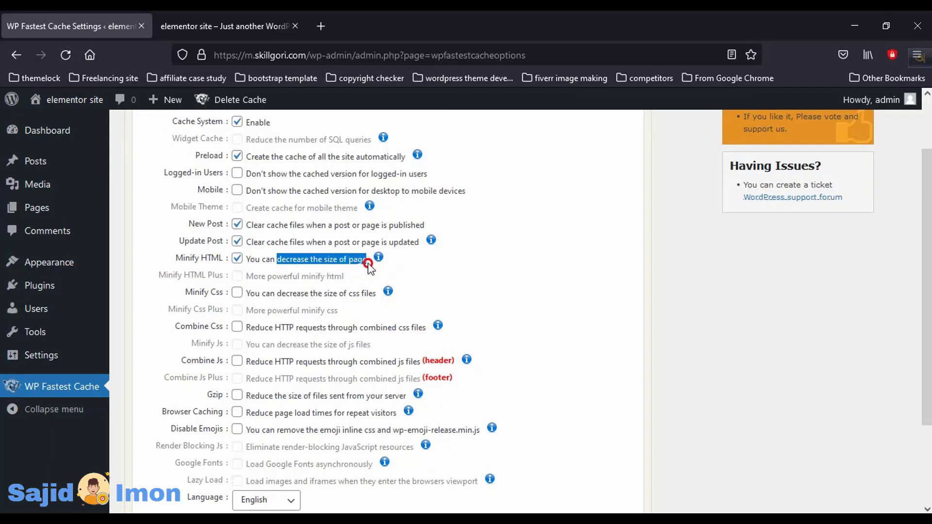
pyautogui.click(323, 260)
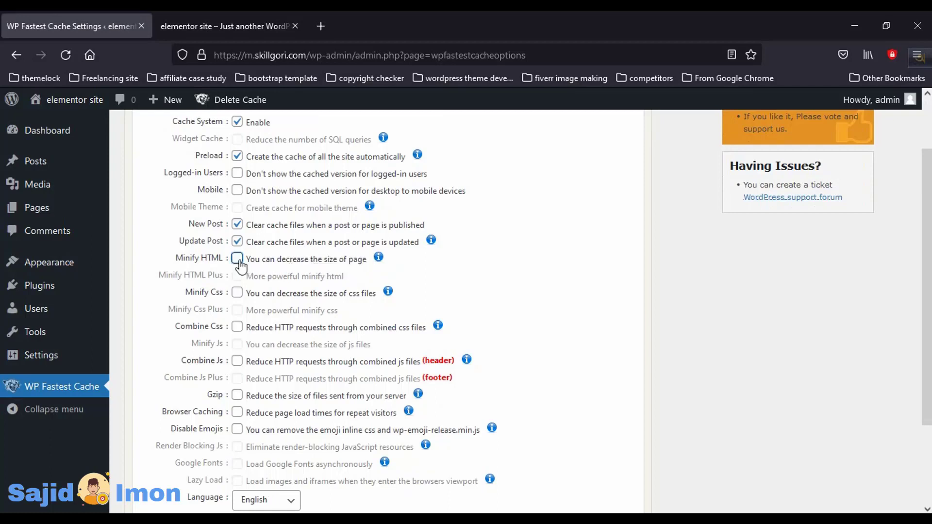
pyautogui.click(237, 259)
pyautogui.click(237, 276)
pyautogui.click(237, 293)
pyautogui.moveTo(373, 294); pyautogui.dragTo(275, 302)
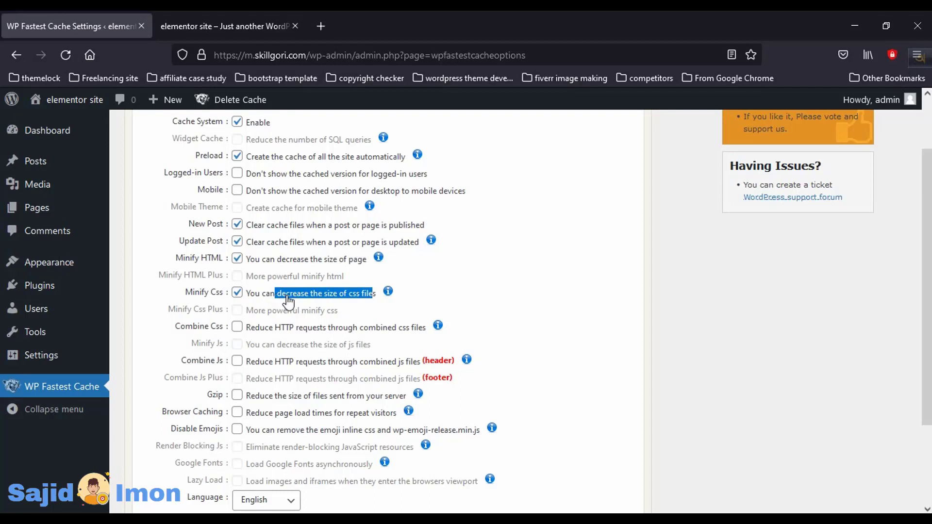
pyautogui.click(237, 294)
pyautogui.click(238, 294)
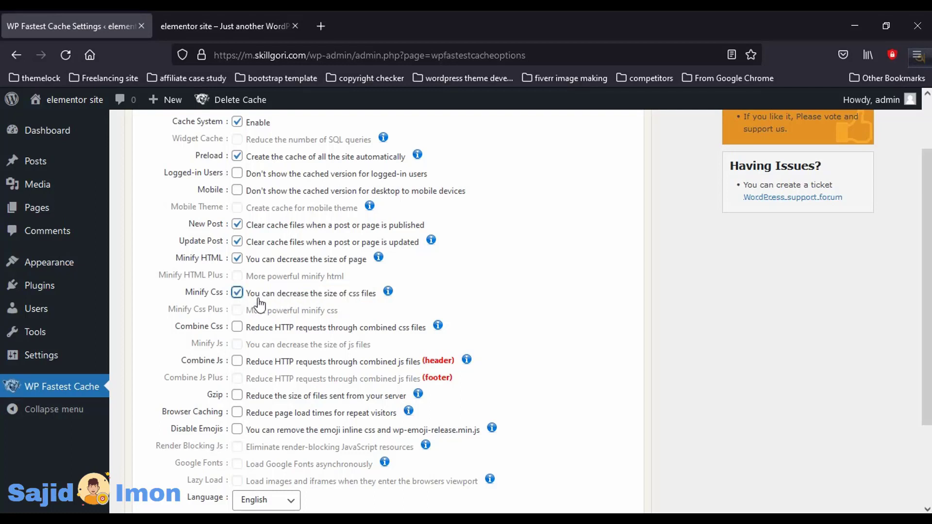
# Enable Combine Css to reduce HTTP requests through combined css files.
pyautogui.click(237, 328)
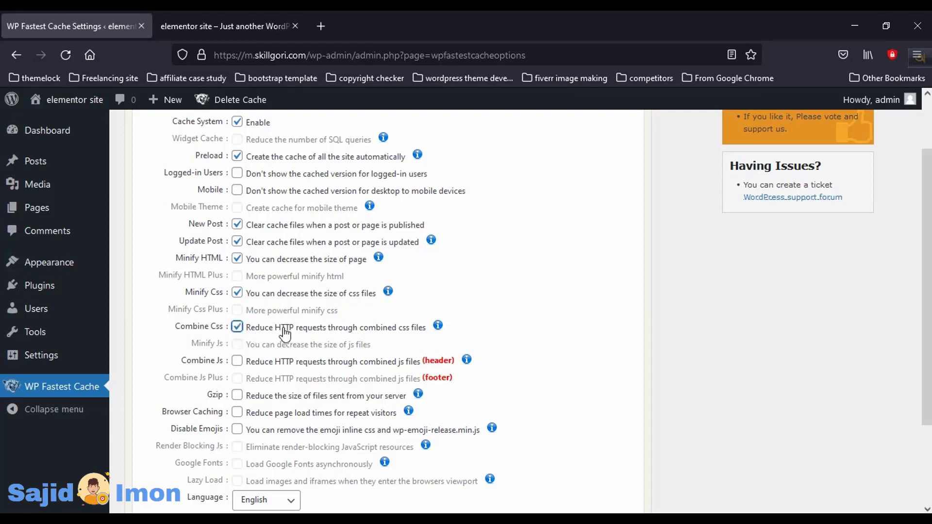
pyautogui.moveTo(396, 328); pyautogui.dragTo(247, 330)
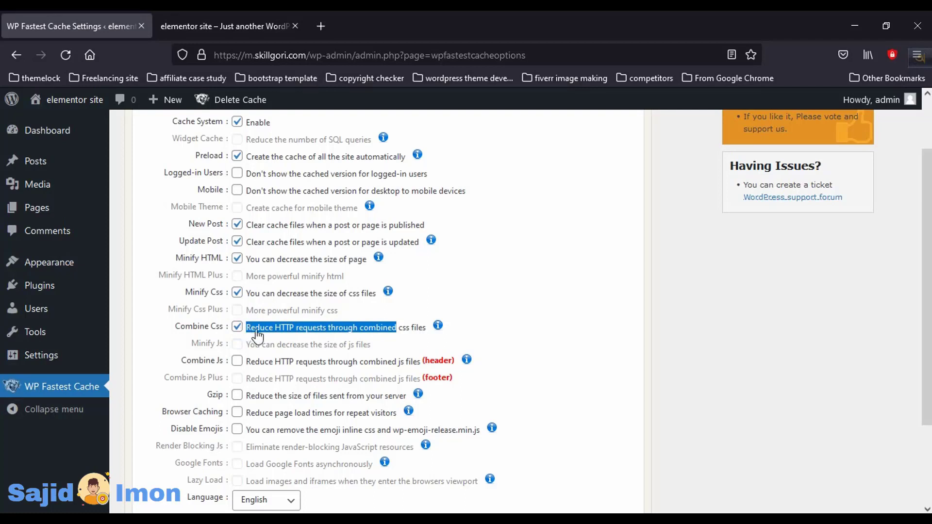
pyautogui.click(237, 328)
pyautogui.click(237, 327)
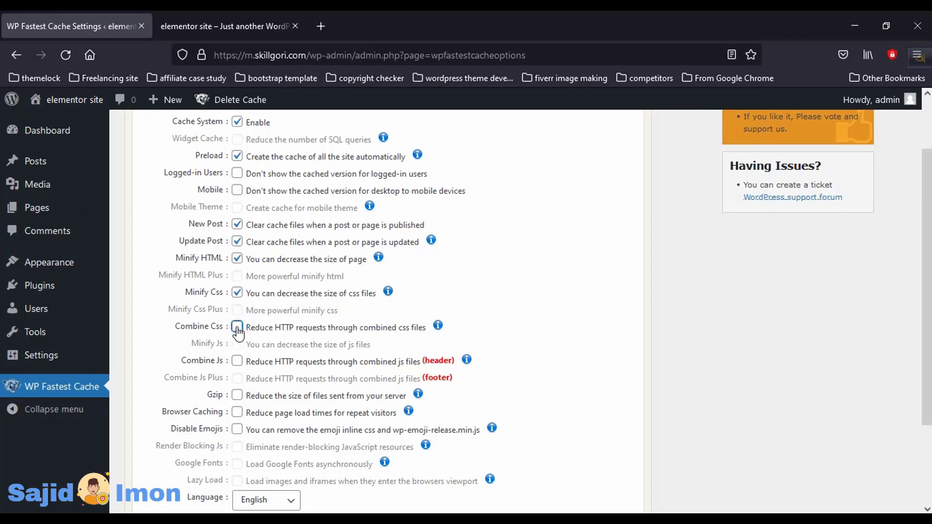
# Enable Combine Js for header js files and Gzip compression for files sent from the server.
pyautogui.scroll(-2, 270, 342)
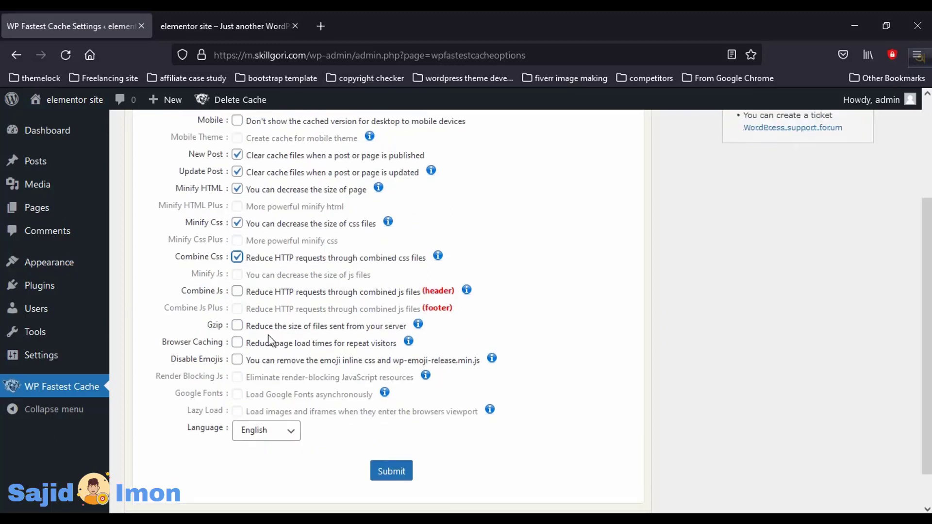
pyautogui.click(237, 274)
pyautogui.click(238, 292)
pyautogui.doubleClick(439, 291)
pyautogui.click(431, 291)
pyautogui.click(236, 325)
# Enable Browser Caching for repeat visitors and Disable Emojis.
pyautogui.scroll(-1, 240, 334)
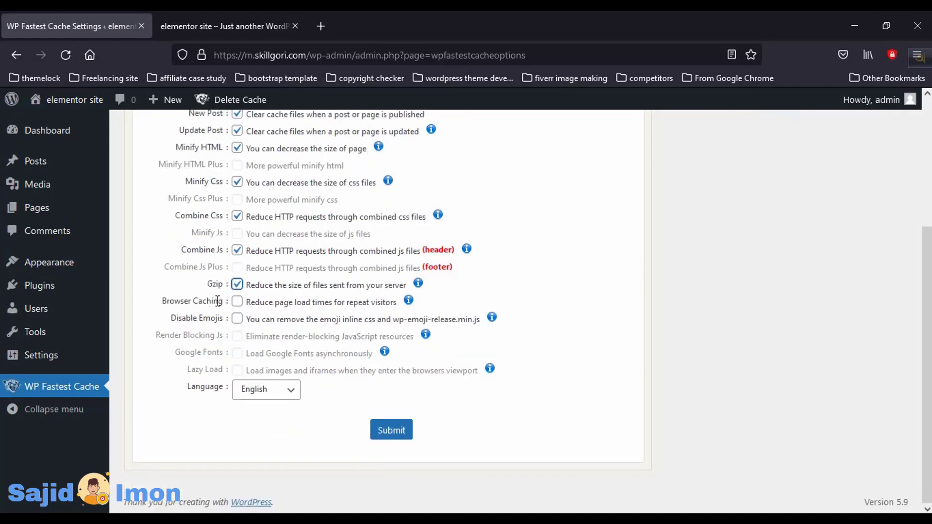
pyautogui.click(237, 303)
pyautogui.moveTo(397, 304); pyautogui.dragTo(347, 305)
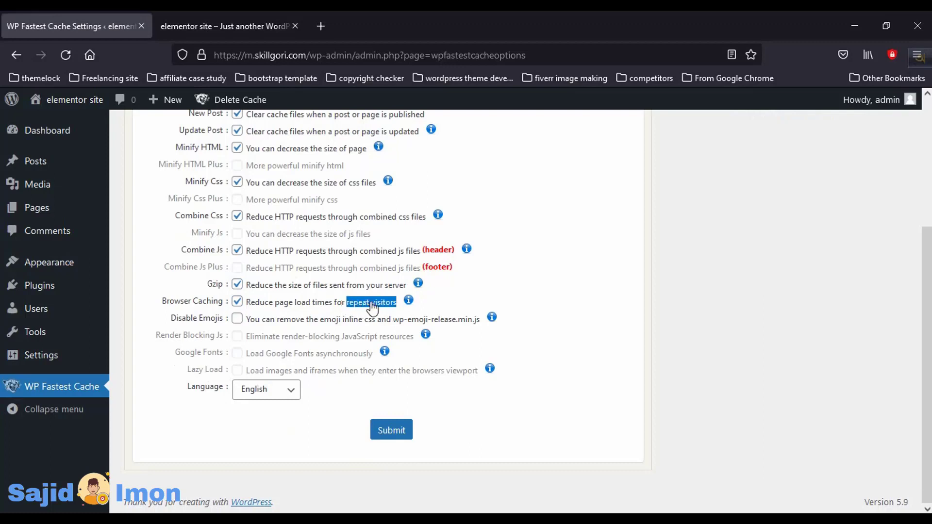
pyautogui.click(370, 303)
pyautogui.doubleClick(361, 303)
pyautogui.click(247, 304)
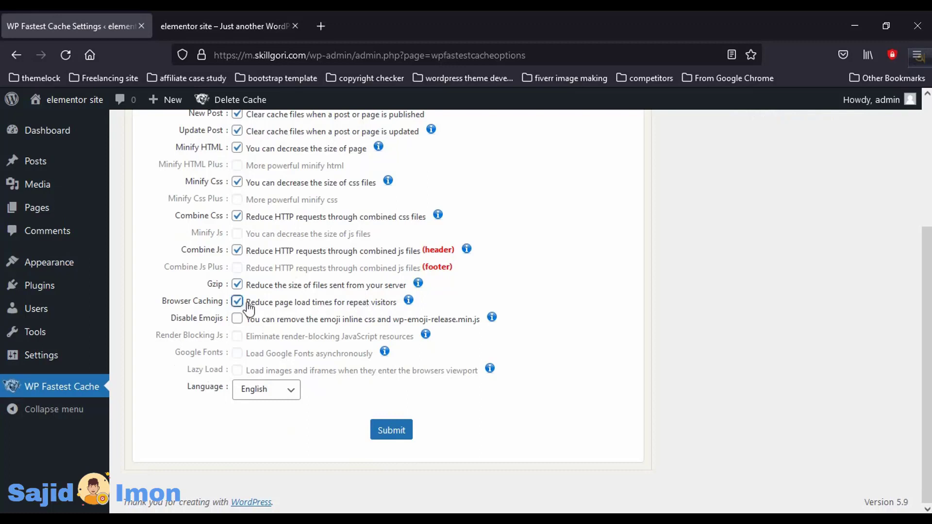
pyautogui.click(238, 320)
# Review the Render Blocking Js, Google Fonts and Lazy Load options.
pyautogui.moveTo(169, 336); pyautogui.dragTo(230, 339)
pyautogui.click(244, 338)
pyautogui.moveTo(235, 354)
pyautogui.click(235, 370)
pyautogui.moveTo(280, 371); pyautogui.dragTo(478, 371)
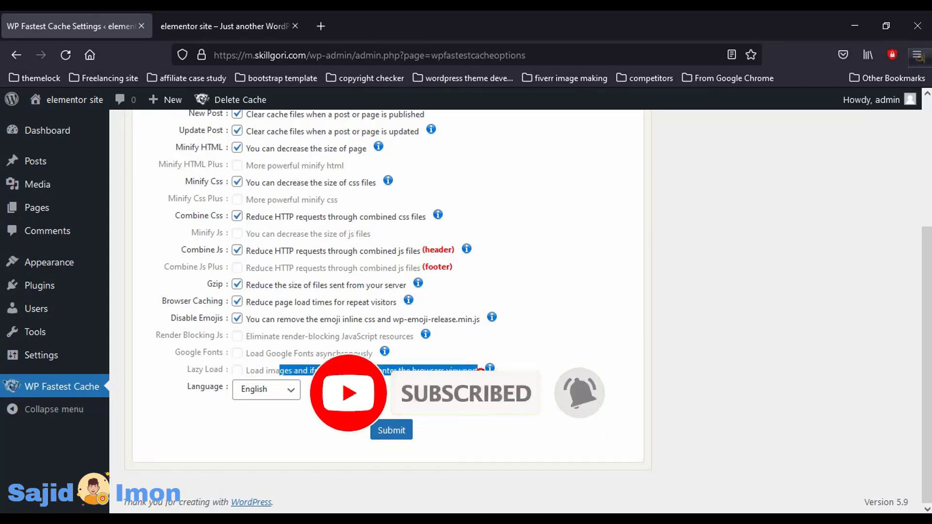
pyautogui.click(461, 369)
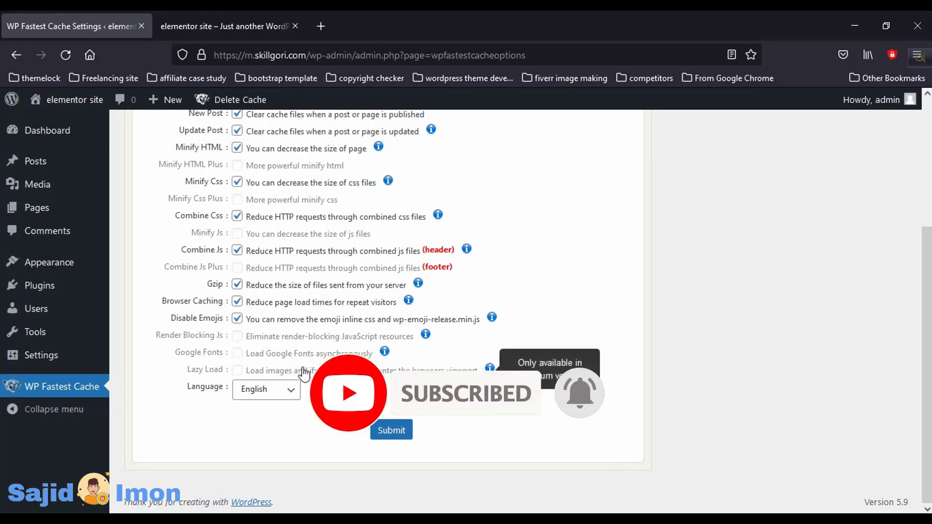
# Clear all of the site's cache files from the plugin's Delete Cache options.
pyautogui.scroll(3, 204, 179)
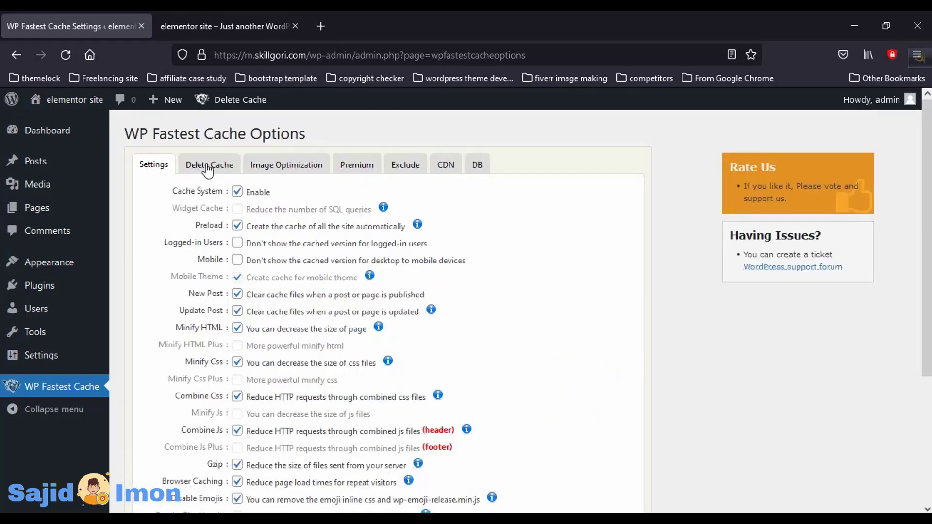
pyautogui.click(207, 168)
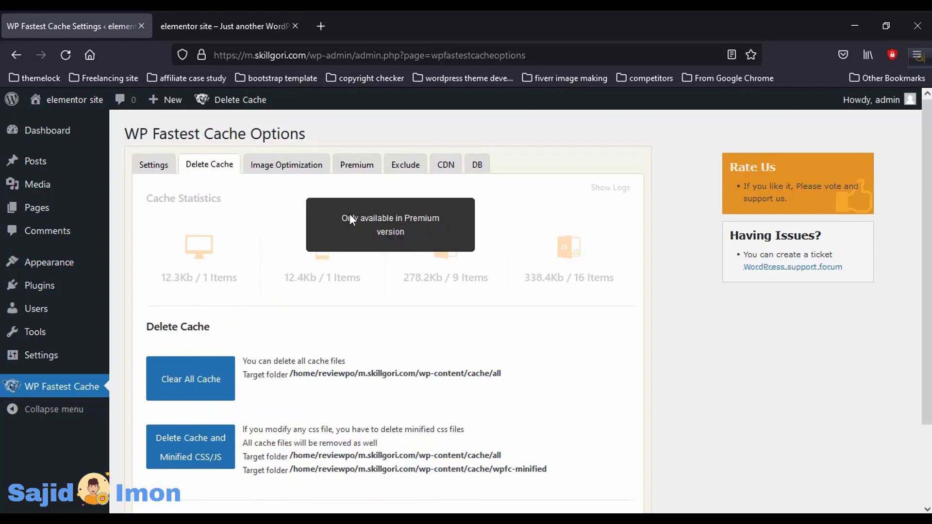
pyautogui.moveTo(341, 218); pyautogui.dragTo(394, 235)
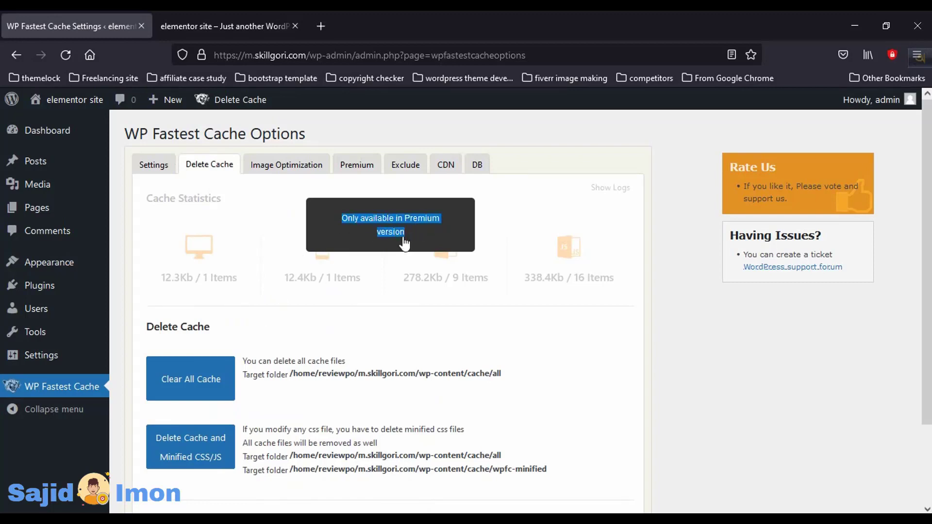
pyautogui.click(384, 228)
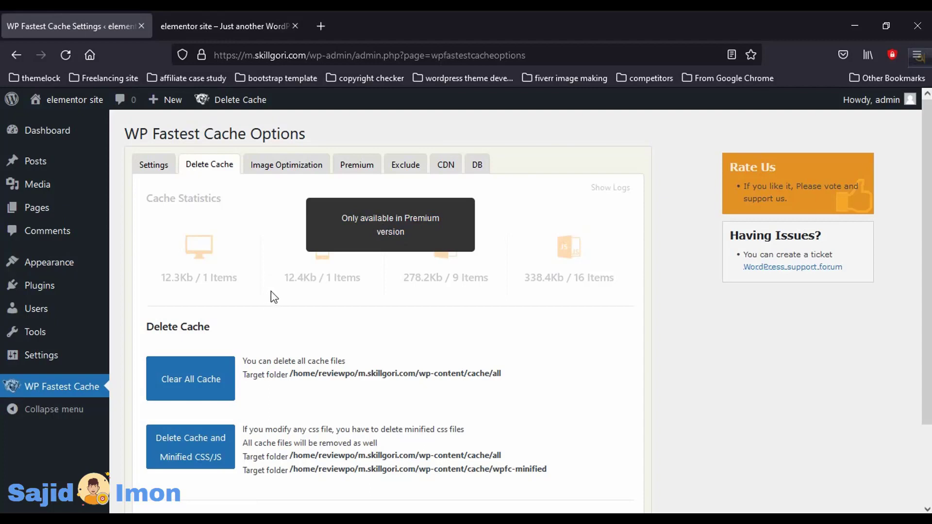
pyautogui.scroll(-1, 271, 291)
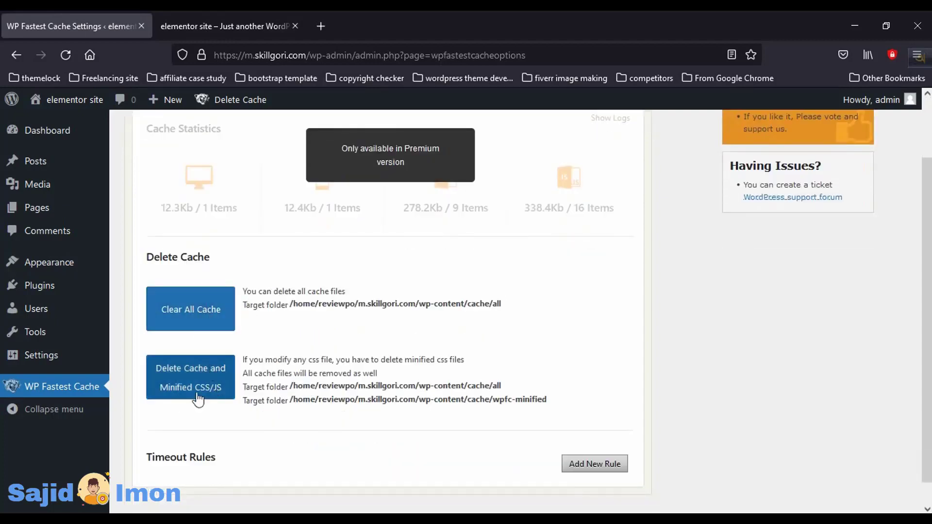
pyautogui.click(210, 316)
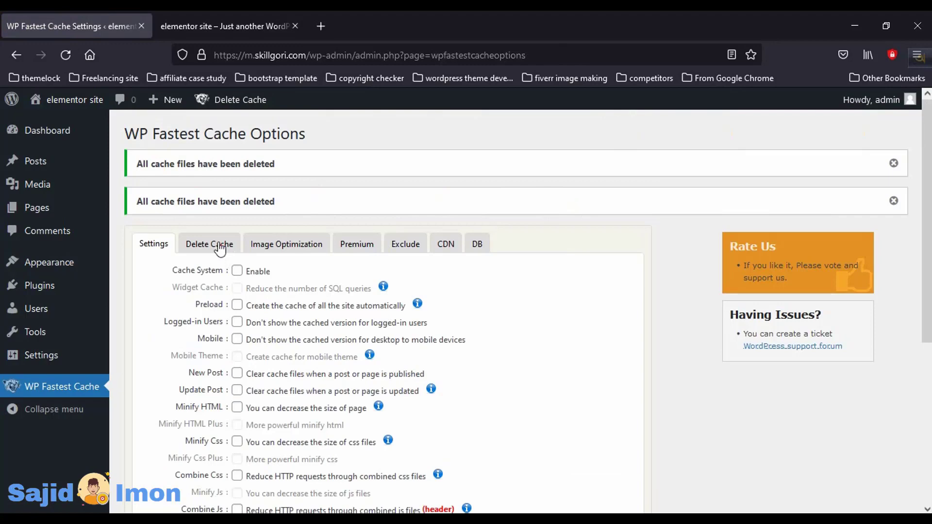
# Check the target folders in the Delete Cache options, and delete the cache together with the minified CSS/JS files.
pyautogui.click(216, 244)
pyautogui.scroll(-3, 262, 322)
pyautogui.moveTo(269, 315); pyautogui.dragTo(516, 318)
pyautogui.click(399, 350)
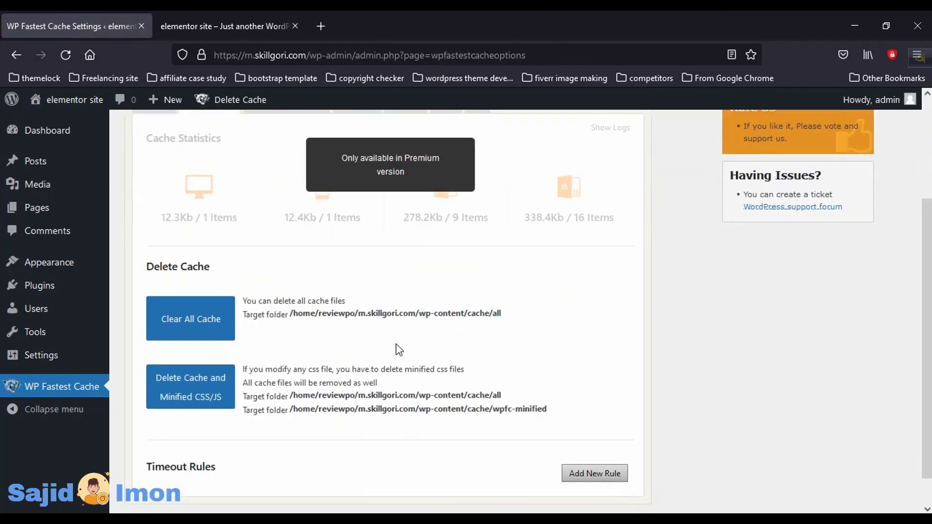
pyautogui.moveTo(292, 396); pyautogui.dragTo(505, 397)
pyautogui.moveTo(291, 409); pyautogui.dragTo(557, 414)
pyautogui.click(301, 391)
pyautogui.click(214, 395)
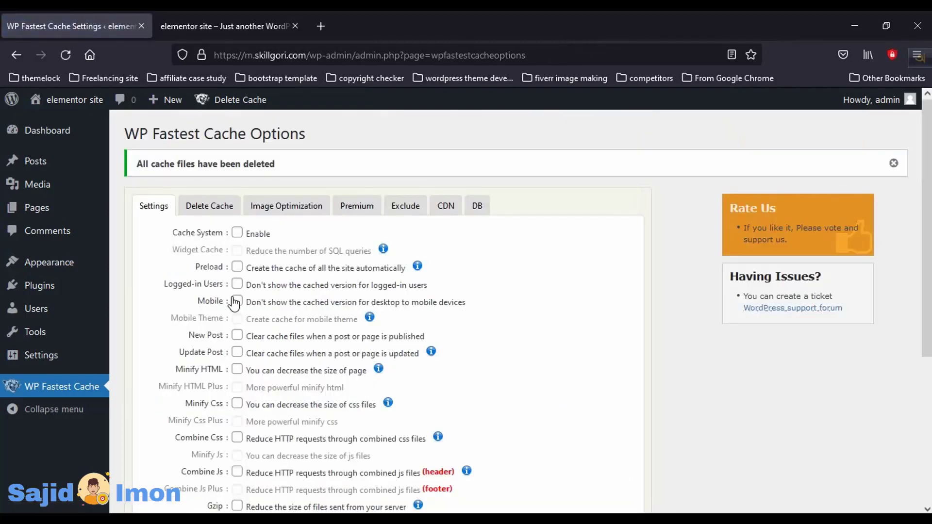
# Return to the Delete Cache options and review the plugin's Image Optimization tool.
pyautogui.click(207, 205)
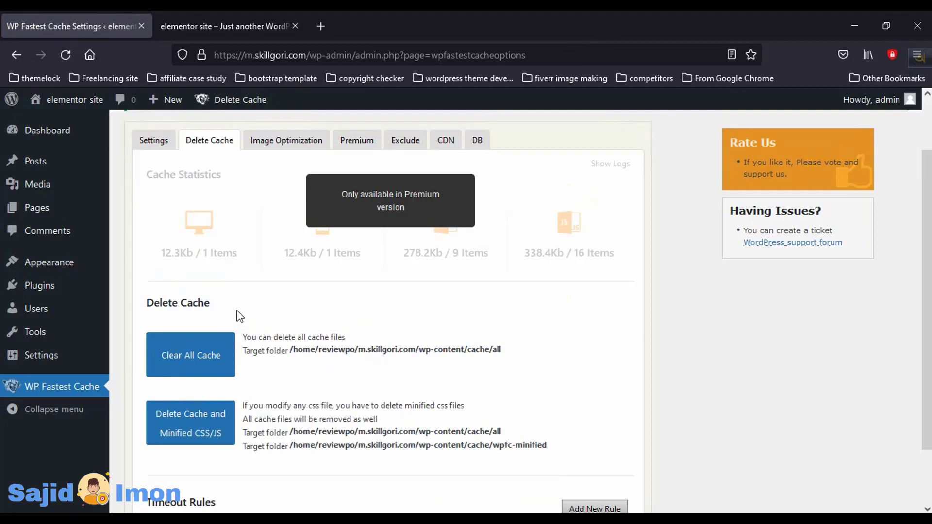
pyautogui.click(272, 141)
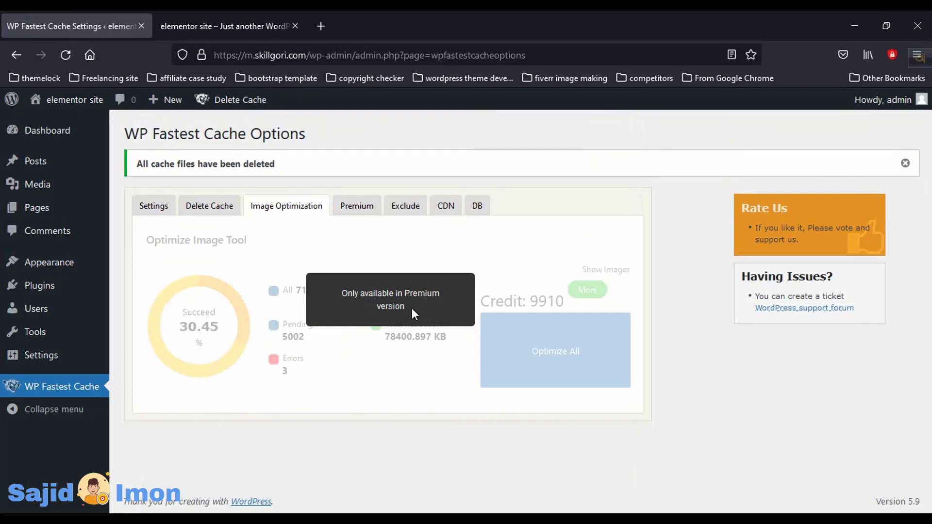
pyautogui.moveTo(411, 311); pyautogui.dragTo(327, 297)
pyautogui.click(339, 307)
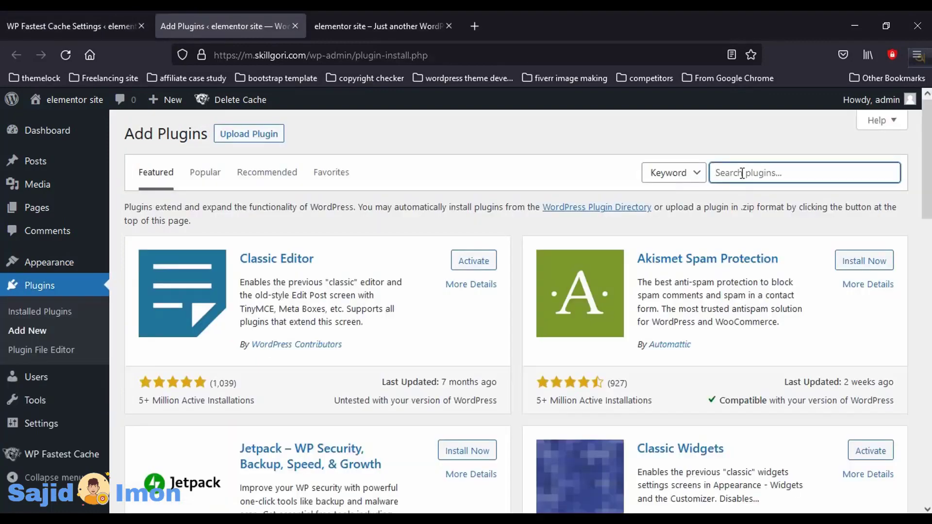
# Search the plugin directory for "image optimization", browse the available plugins and return to the WP Fastest Cache options.
pyautogui.write('image optimization')
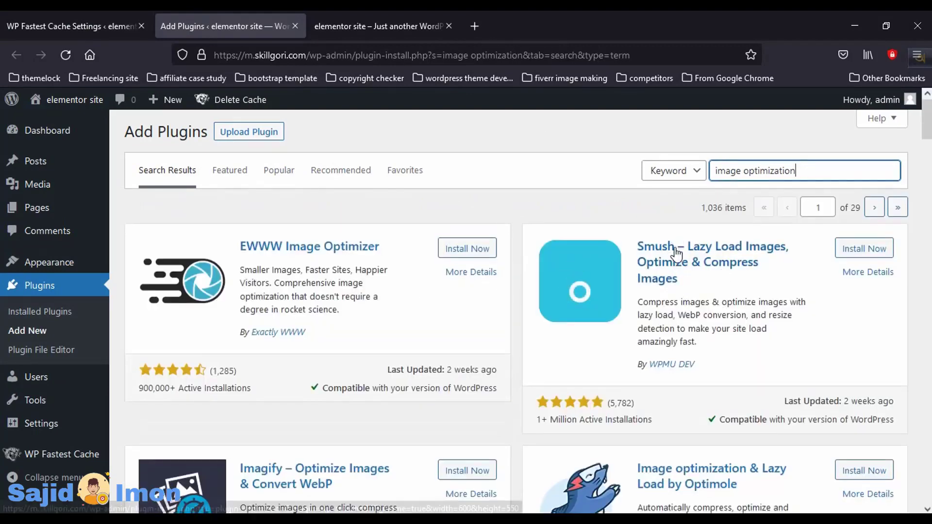
pyautogui.scroll(-4, 346, 294)
pyautogui.scroll(-3, 318, 283)
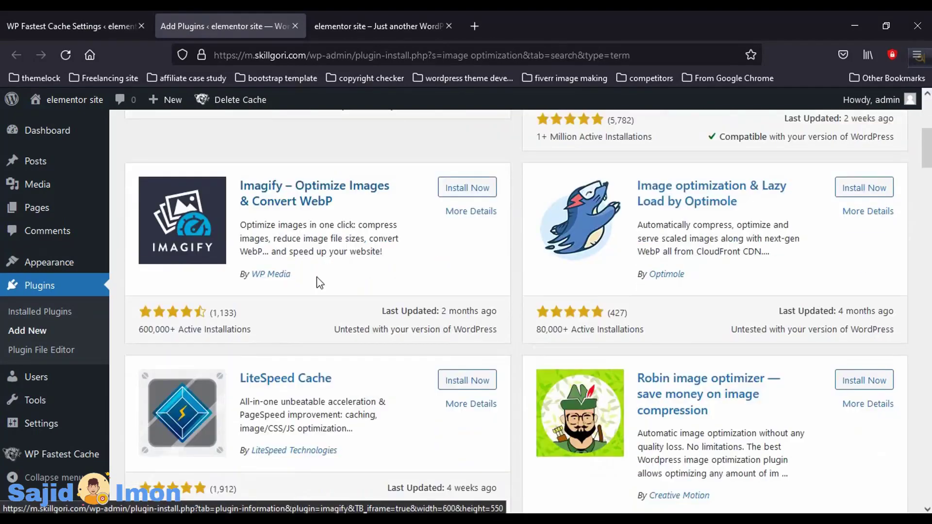
pyautogui.scroll(-6, 511, 264)
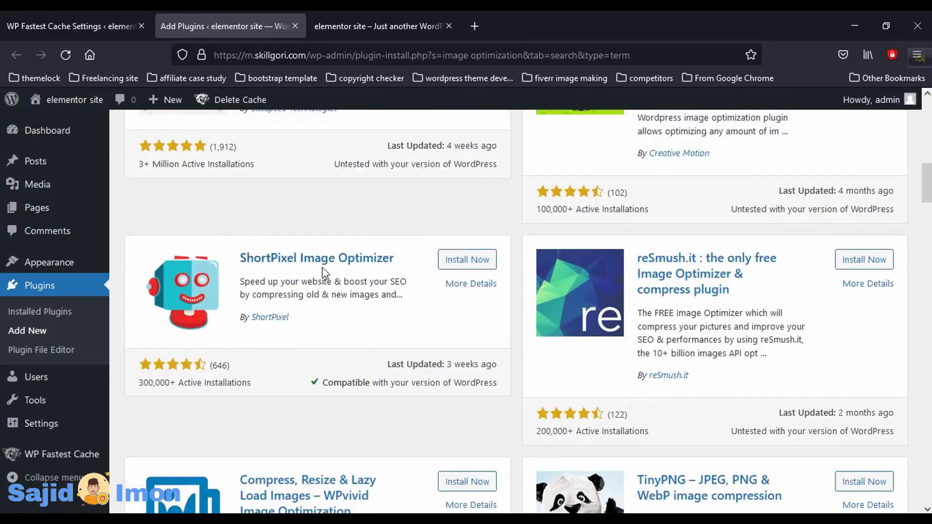
pyautogui.scroll(-4, 374, 296)
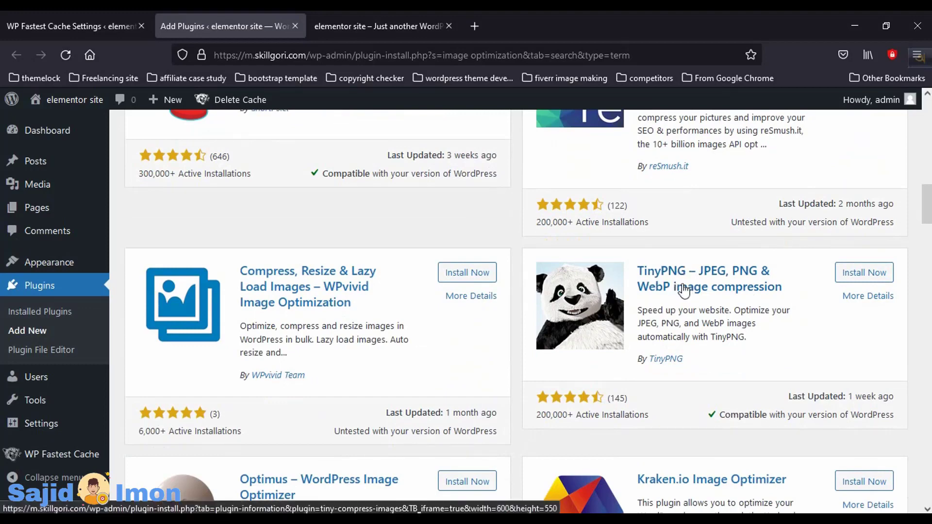
pyautogui.scroll(12, 684, 291)
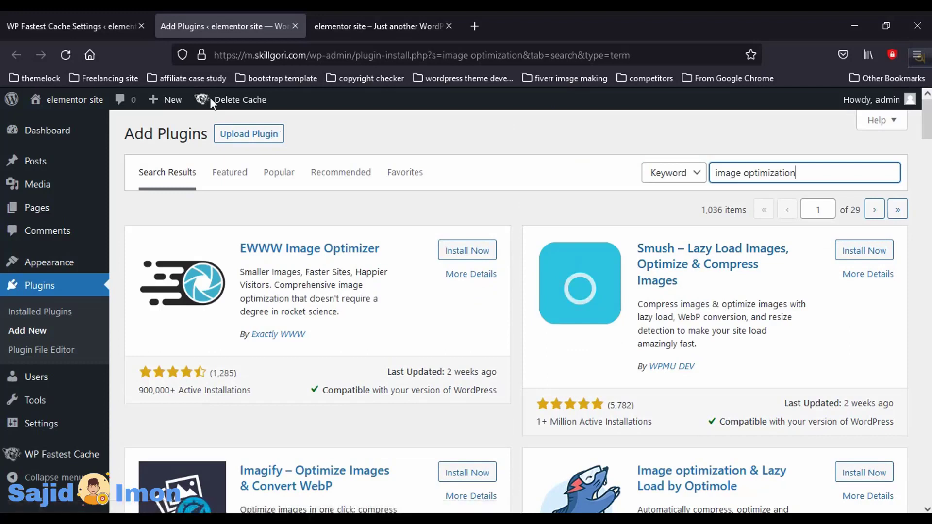
pyautogui.click(98, 15)
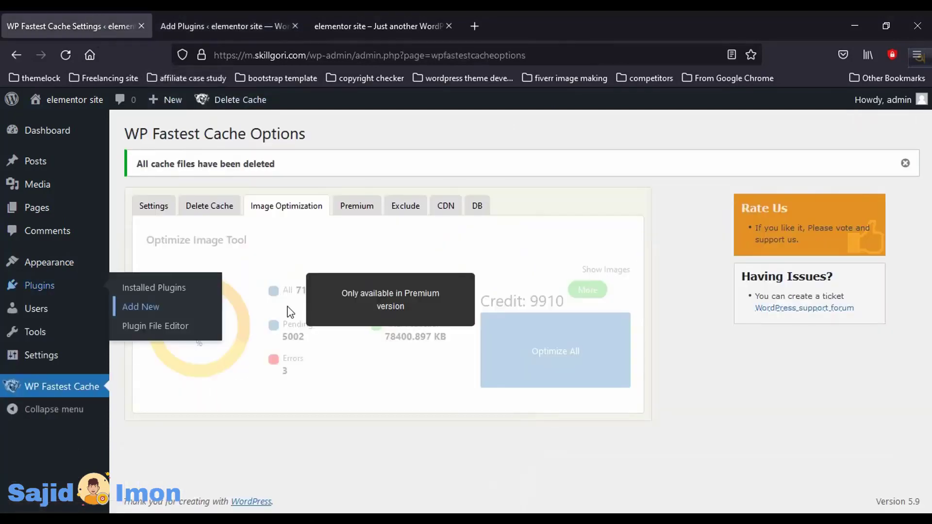